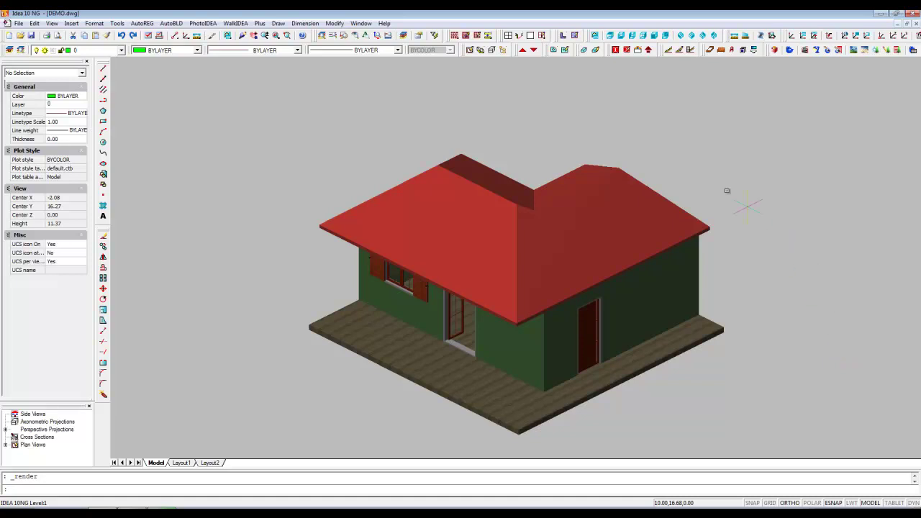
- Switch the DEMO.dwg house from shaded 3D to the 2D top-down floor plan
click(469, 51)
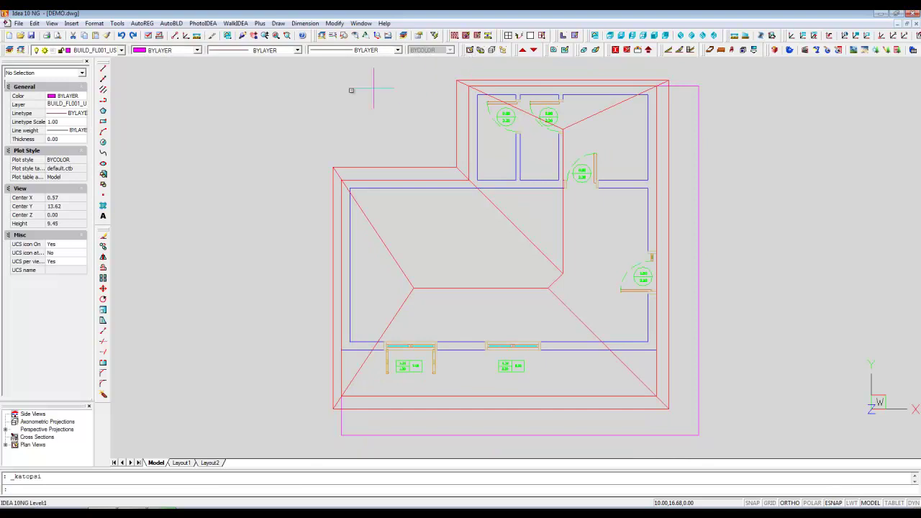
click(177, 24)
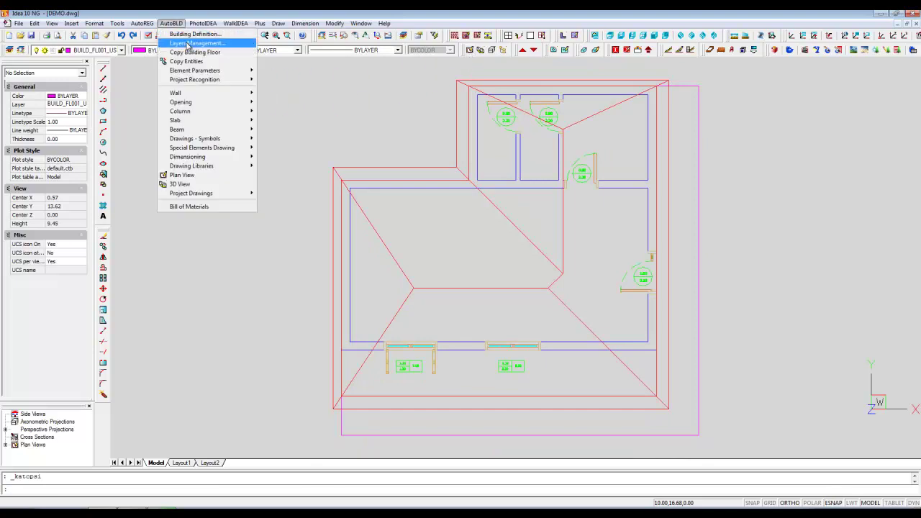
- In Layers Management, turn off Roofs under both Plan View and 3D View
click(188, 43)
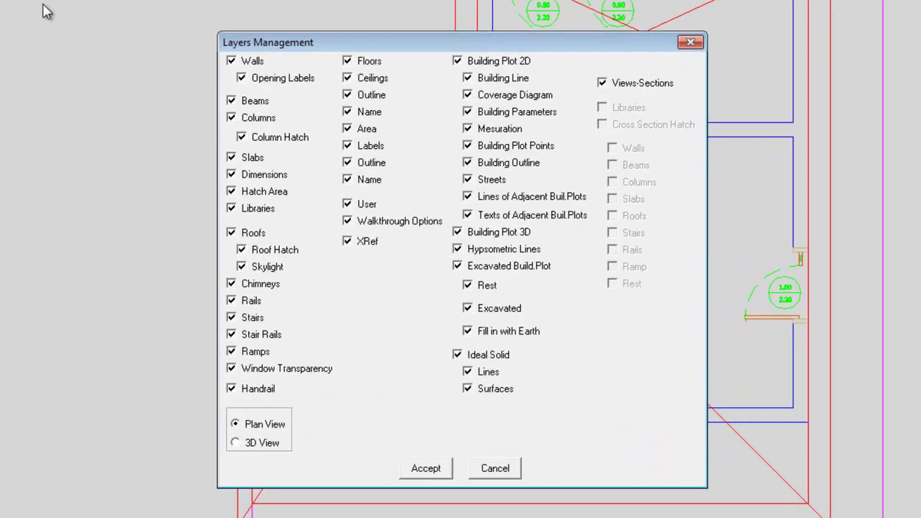
click(221, 231)
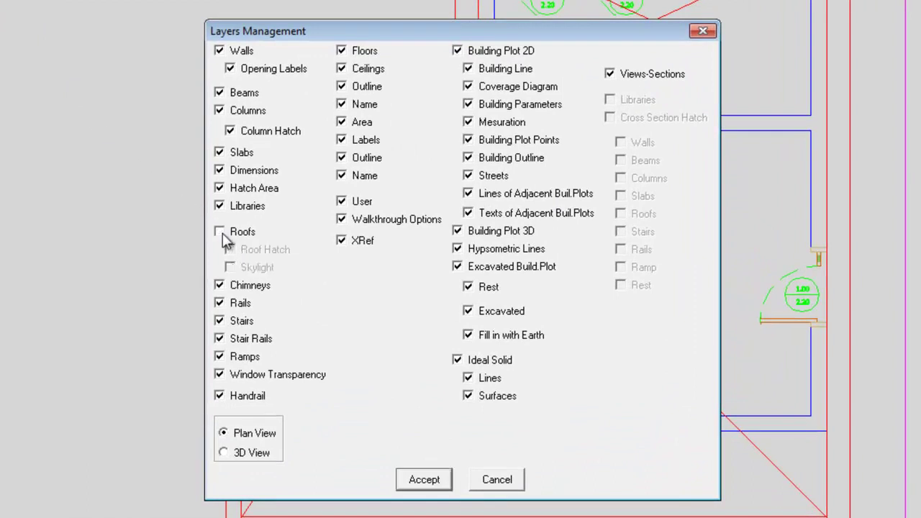
click(225, 454)
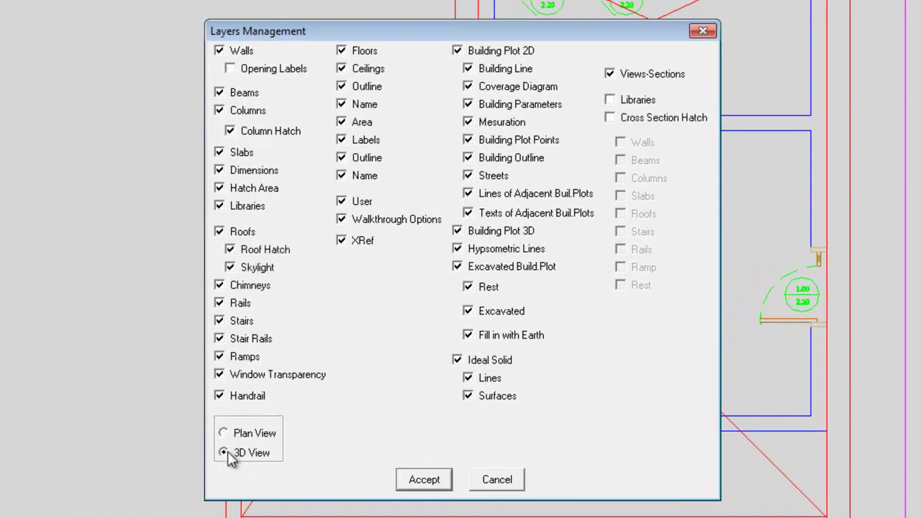
click(219, 232)
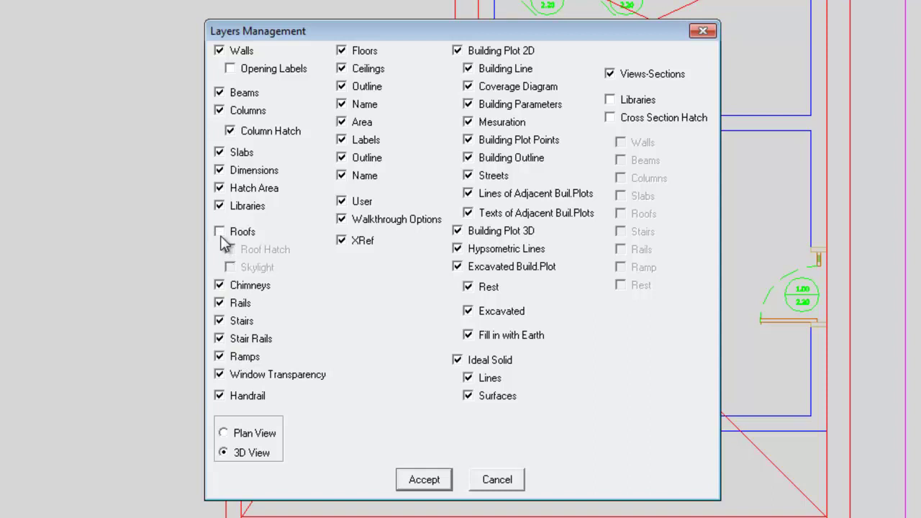
click(224, 434)
click(424, 480)
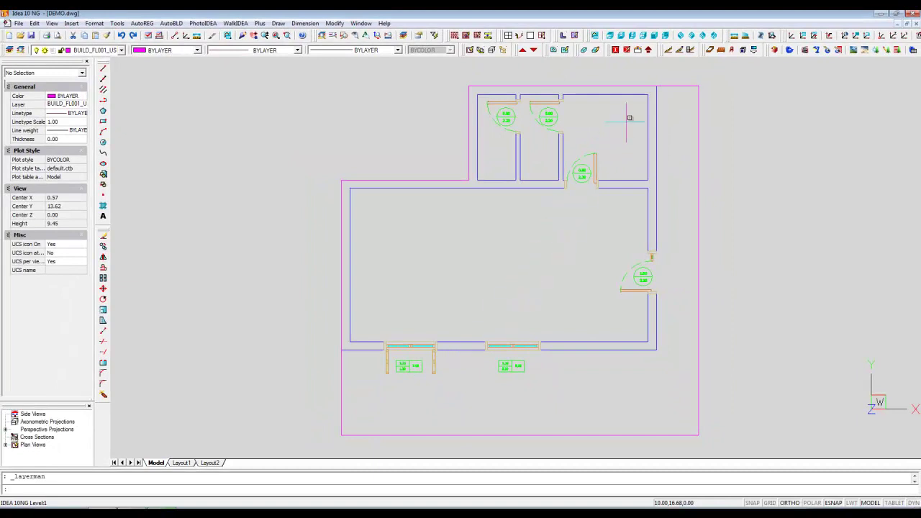
- Choose the 180° Reformation staircase type
click(668, 50)
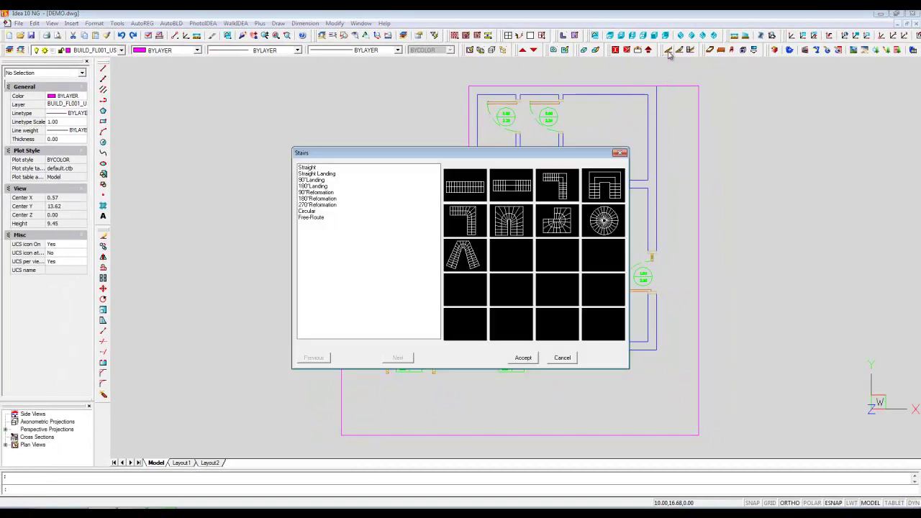
click(510, 225)
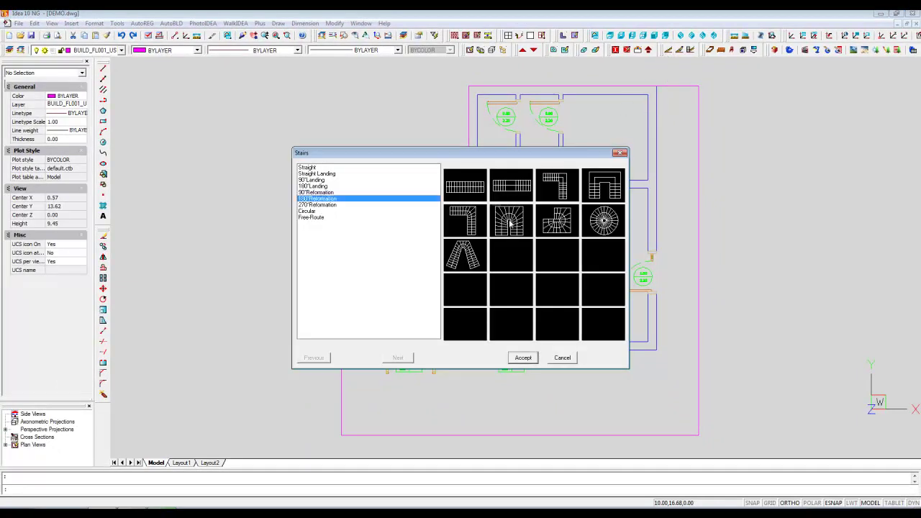
click(521, 358)
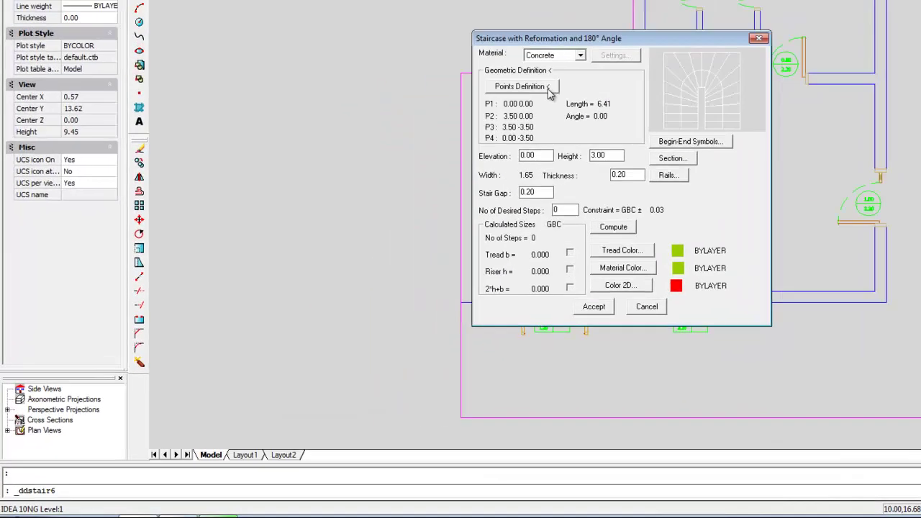
- Define the stair outline from two top-wall points, then @0,-2 and @2.4,0
click(386, 190)
click(709, 35)
click(531, 35)
text(@0,-2)
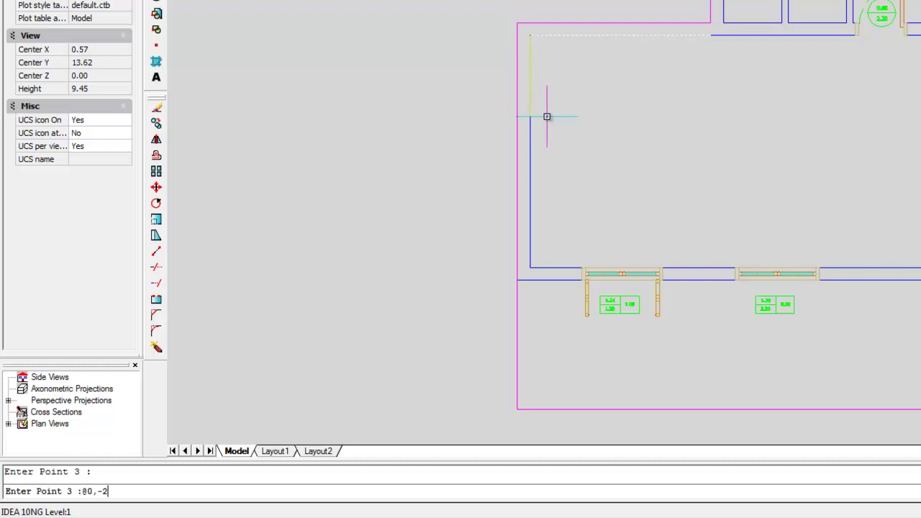
key(Return)
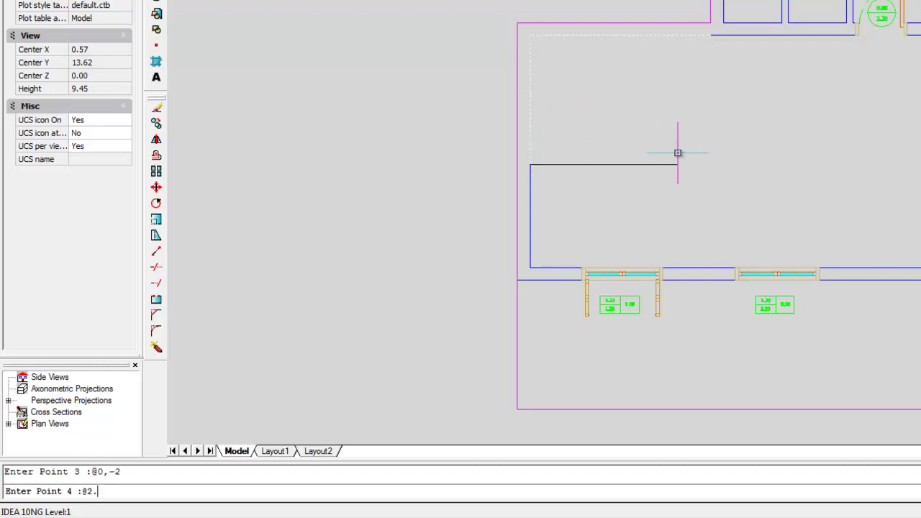
key(Return)
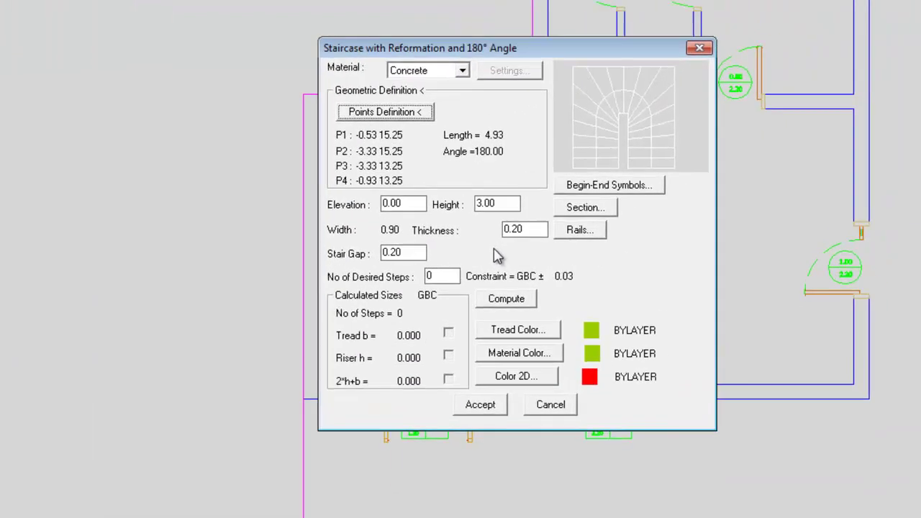
- Compute the stair with 16 steps, trying 17 before returning to 16 (tread 0.330, riser 0.190)
drag(389, 303, 365, 306)
text(16)
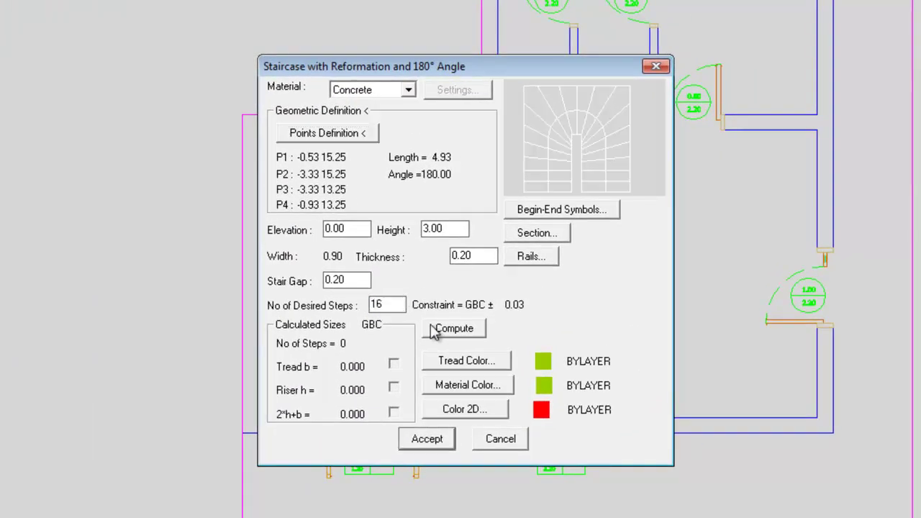
click(436, 328)
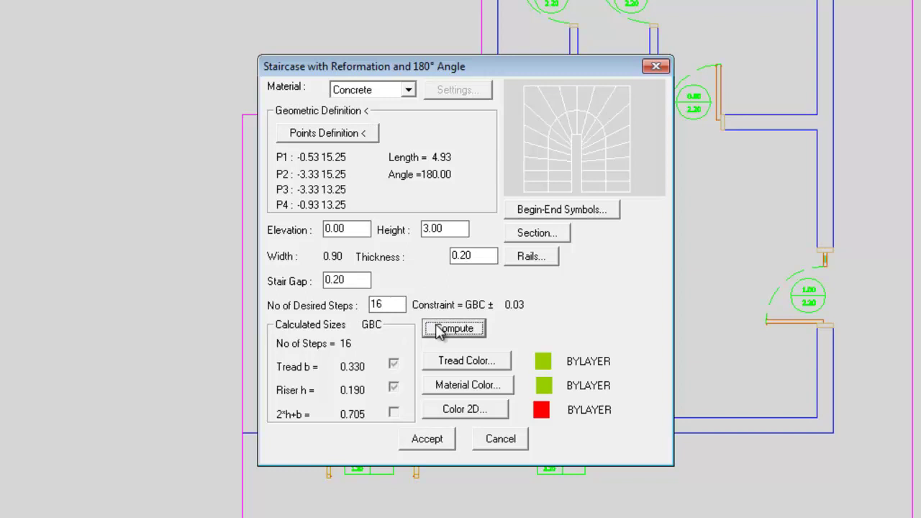
double_click(400, 305)
text(17)
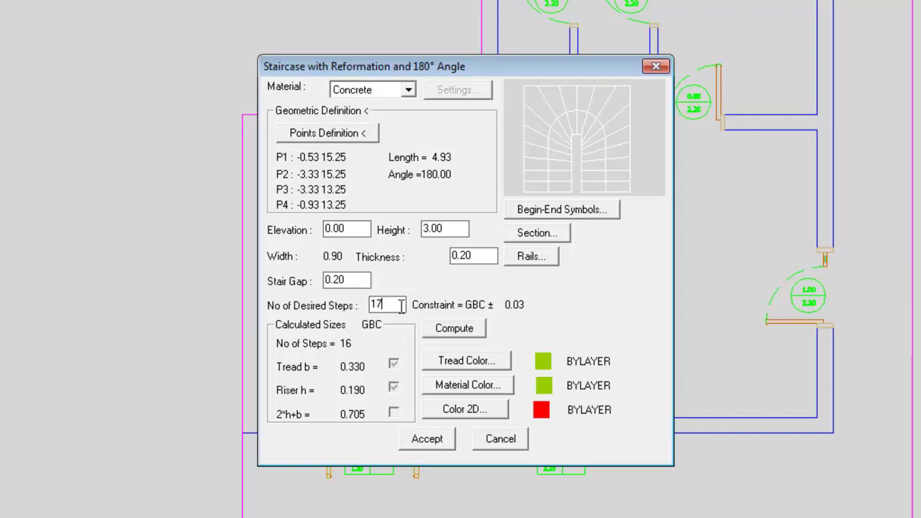
click(443, 331)
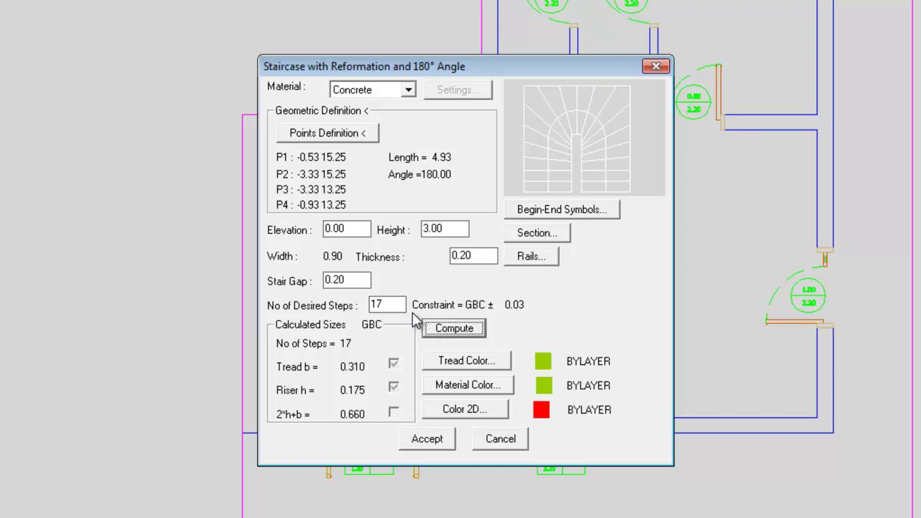
click(398, 306)
text(6)
click(453, 332)
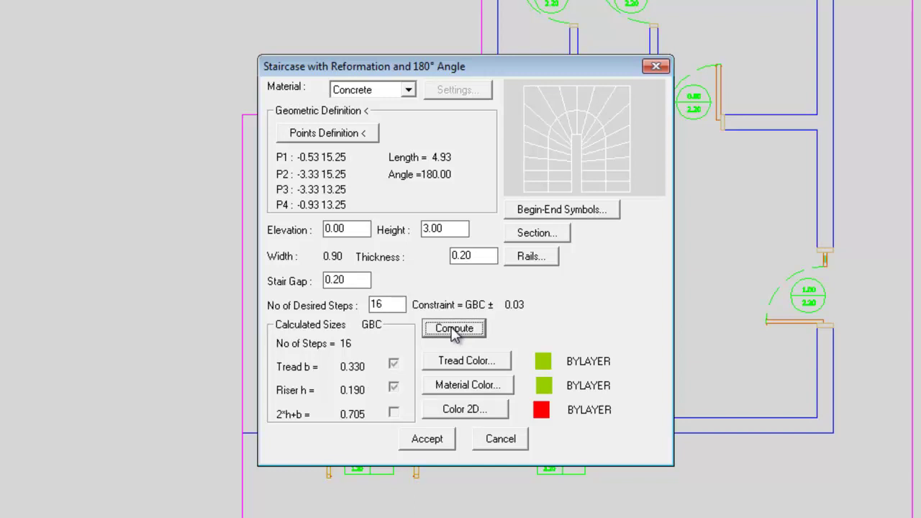
- Set both Tread Color and Material Color to 32 WOOD CHERRY
click(471, 361)
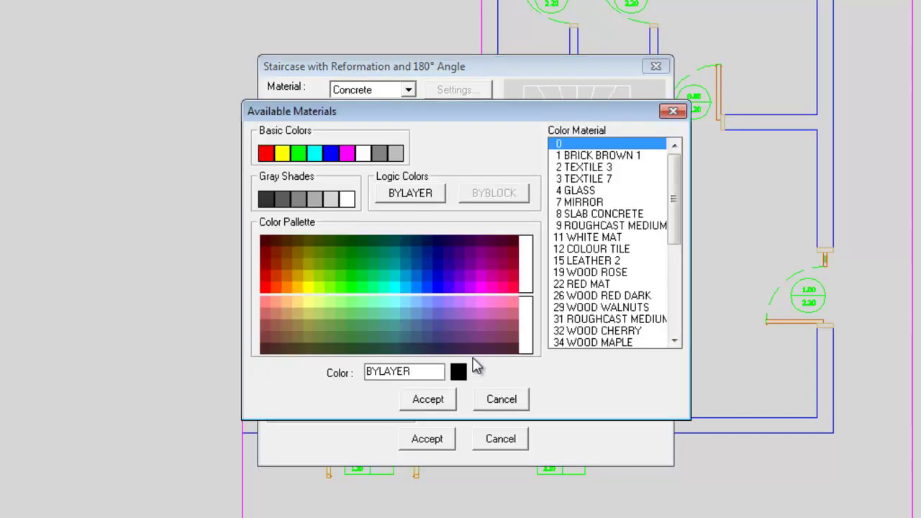
click(584, 332)
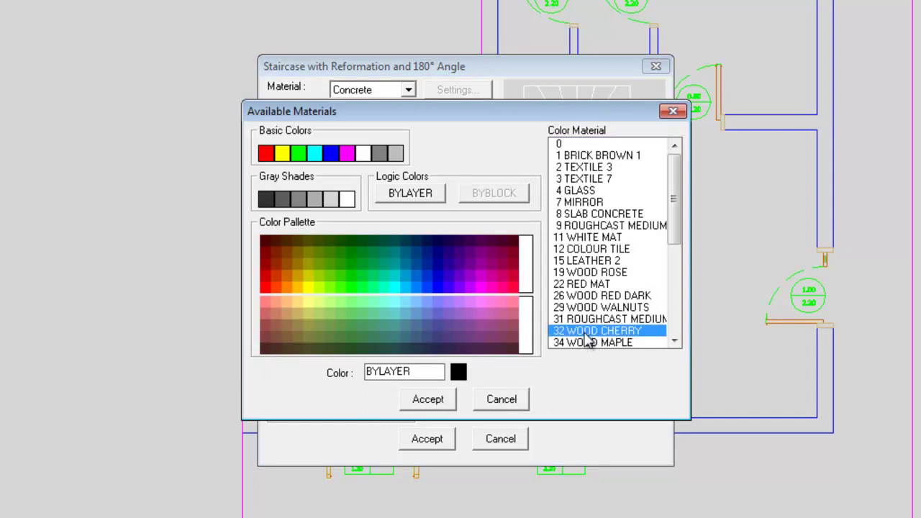
click(440, 402)
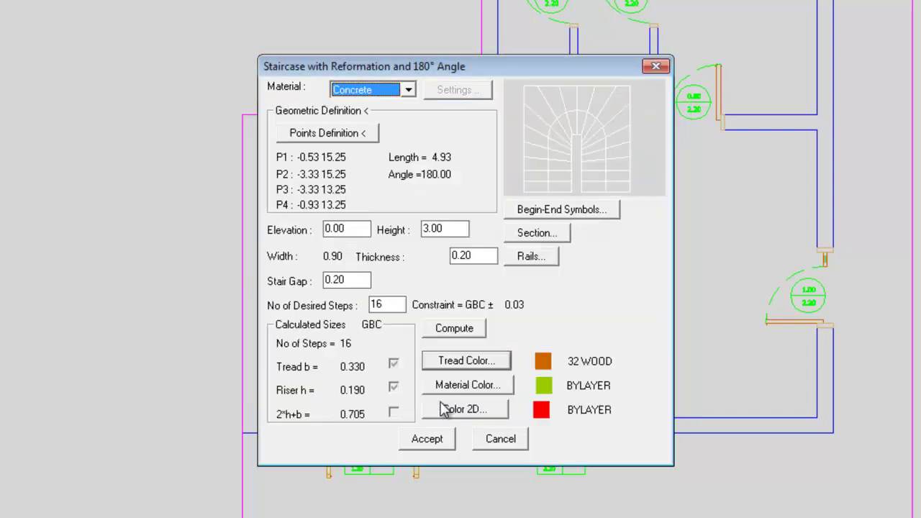
click(464, 382)
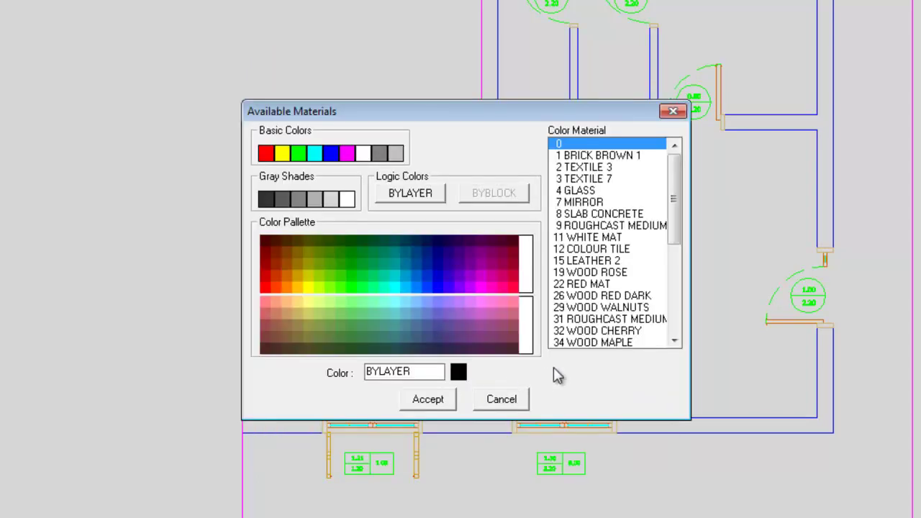
click(585, 333)
click(444, 401)
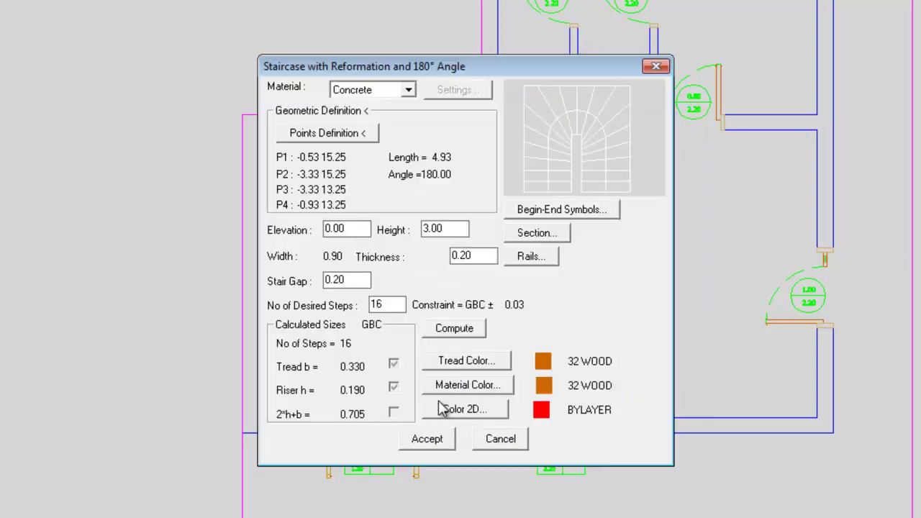
- Make the 2D colour magenta and place the staircase in the plan
click(458, 418)
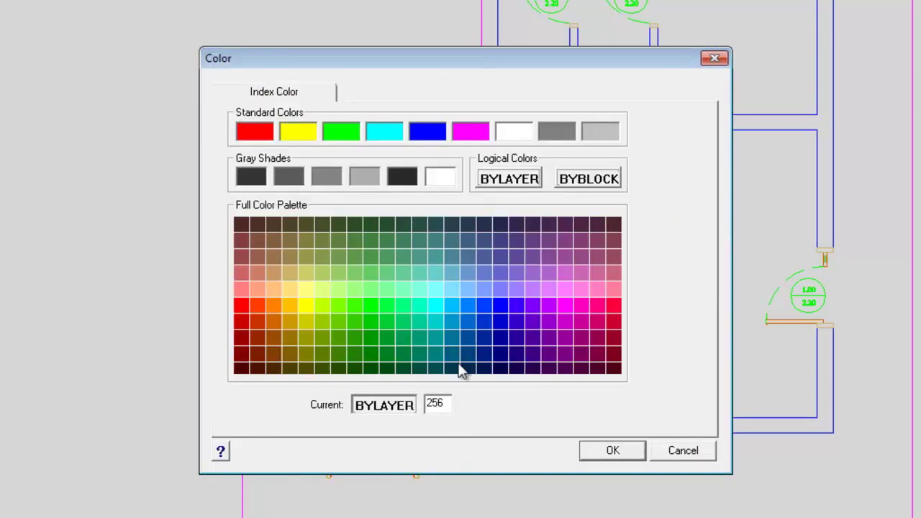
click(471, 137)
click(596, 452)
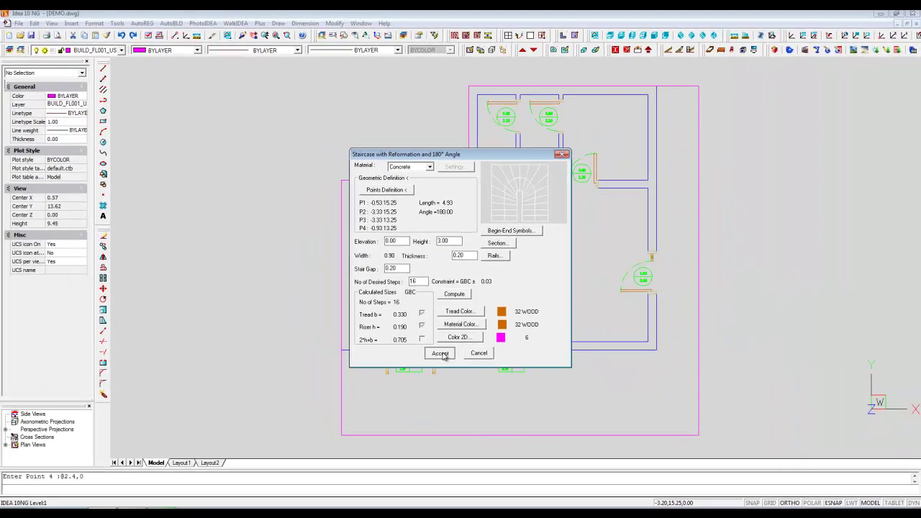
click(438, 353)
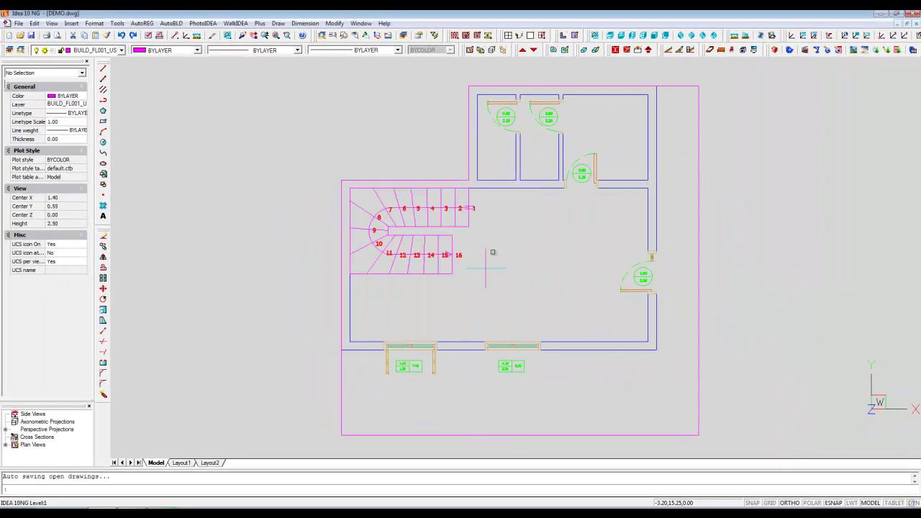
- Switch to 3D, orbit the house to reveal the staircase, and run hide
click(482, 53)
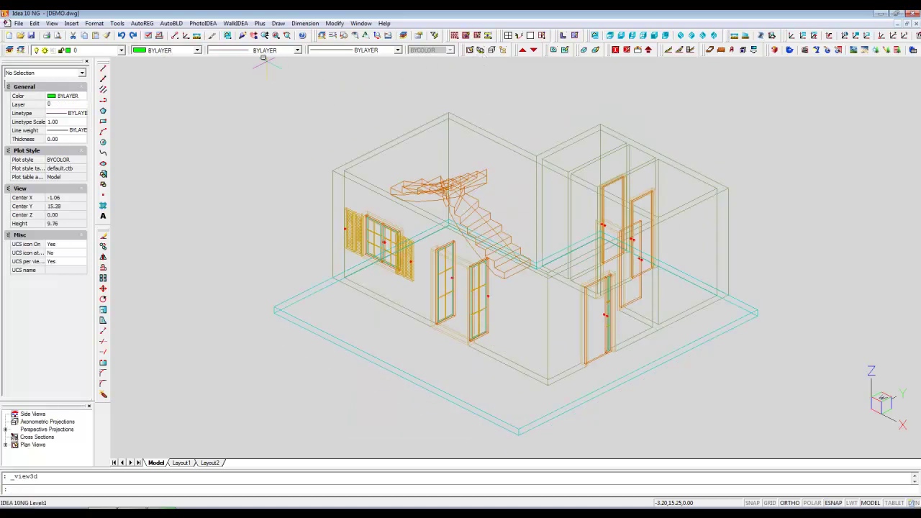
click(244, 36)
drag(534, 113, 518, 170)
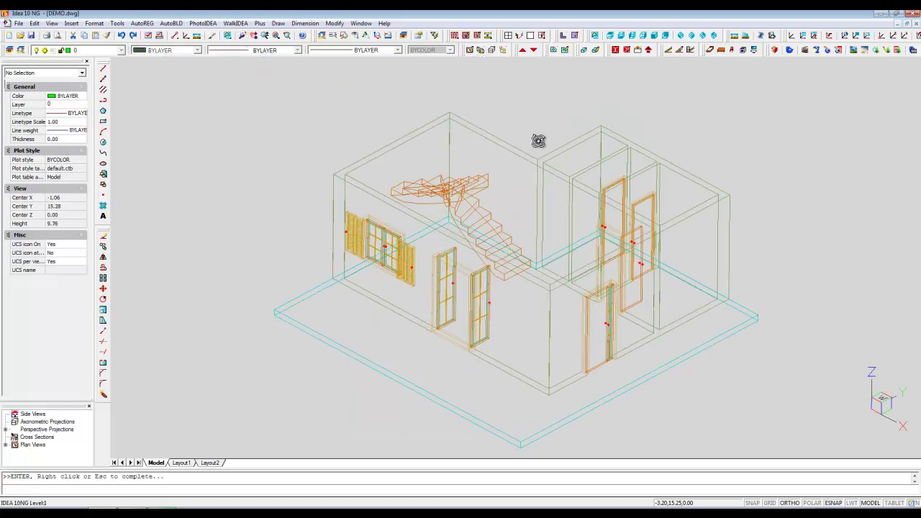
drag(510, 370, 660, 338)
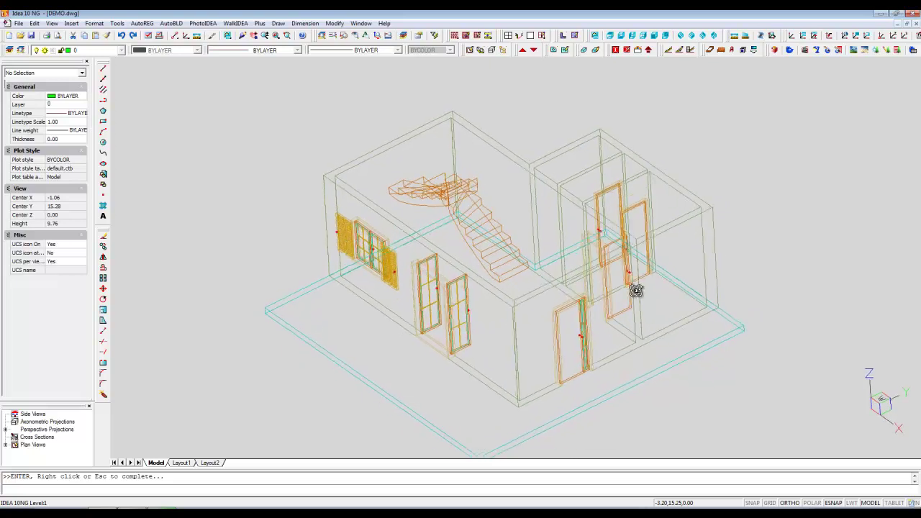
key(Escape)
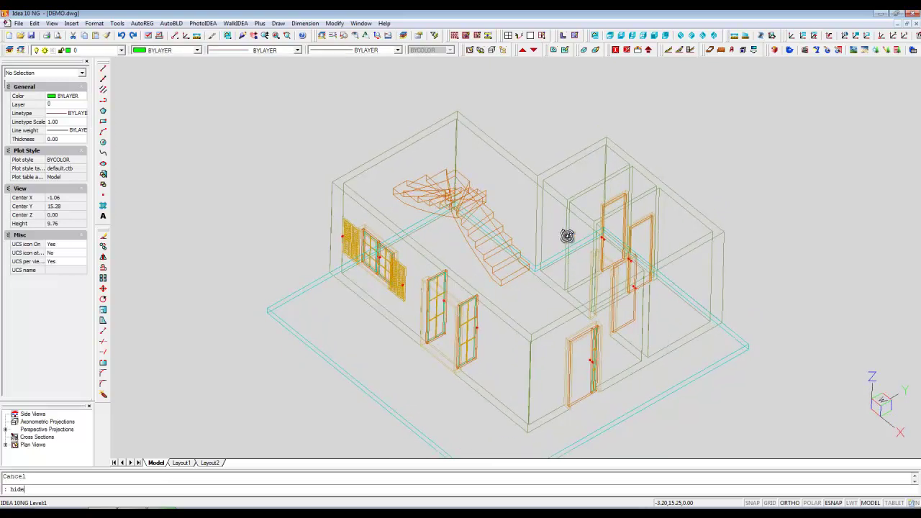
key(Return)
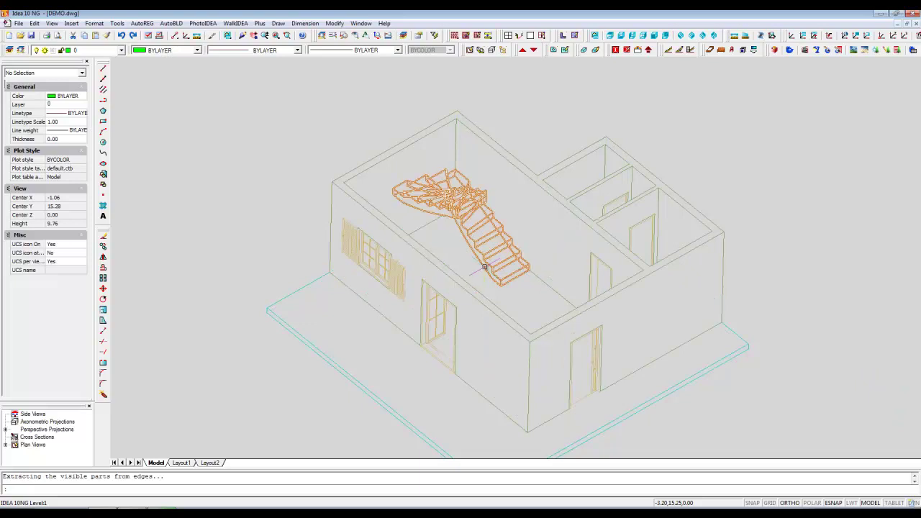
- Change the staircase material to Wood/Metal
click(486, 265)
double_click(503, 268)
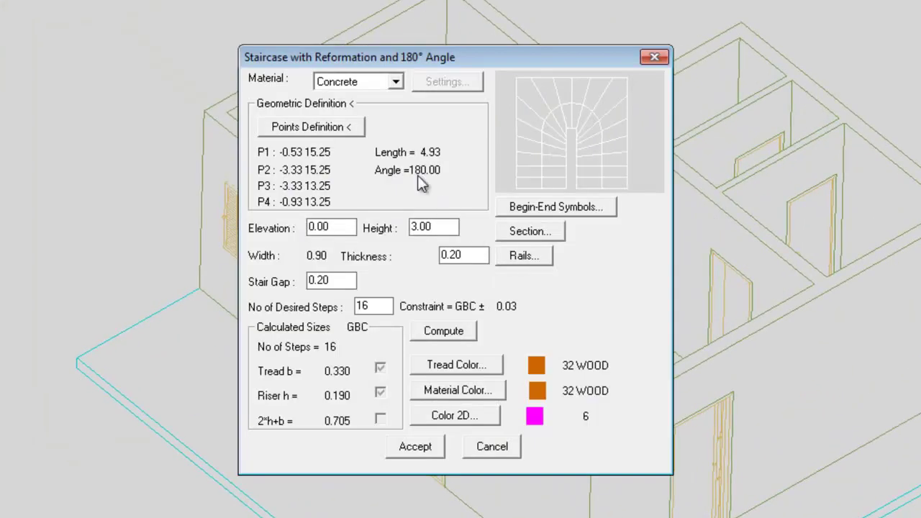
click(396, 81)
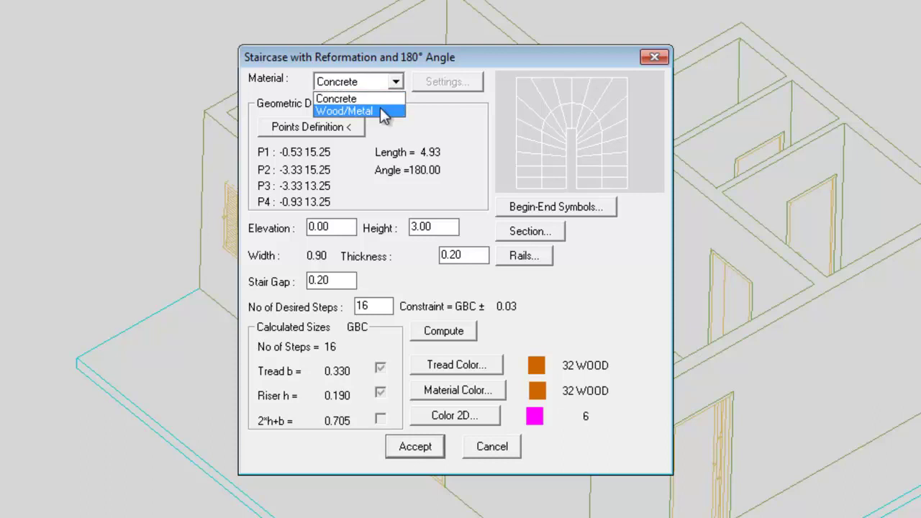
click(380, 109)
- Set Wood/Metal P 0.04, R 0.03 and step height colour 32 WOOD CHERRY, then apply
click(443, 82)
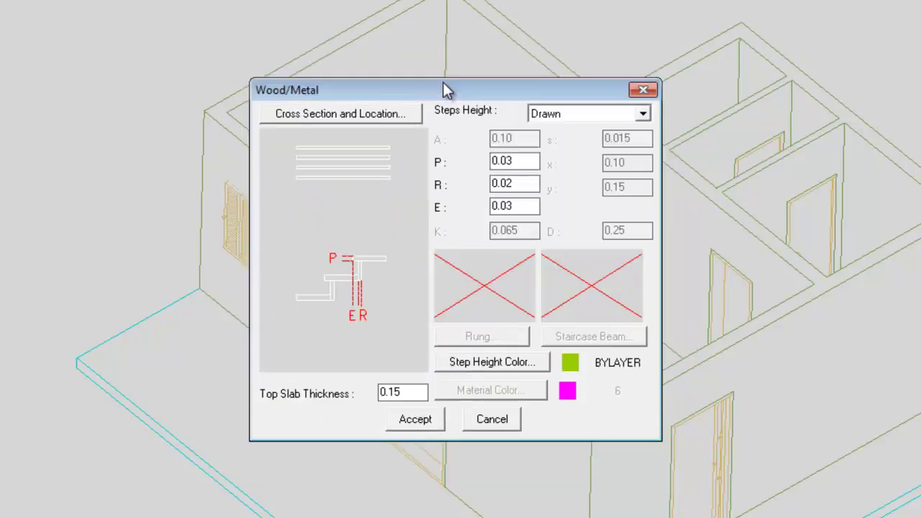
click(524, 161)
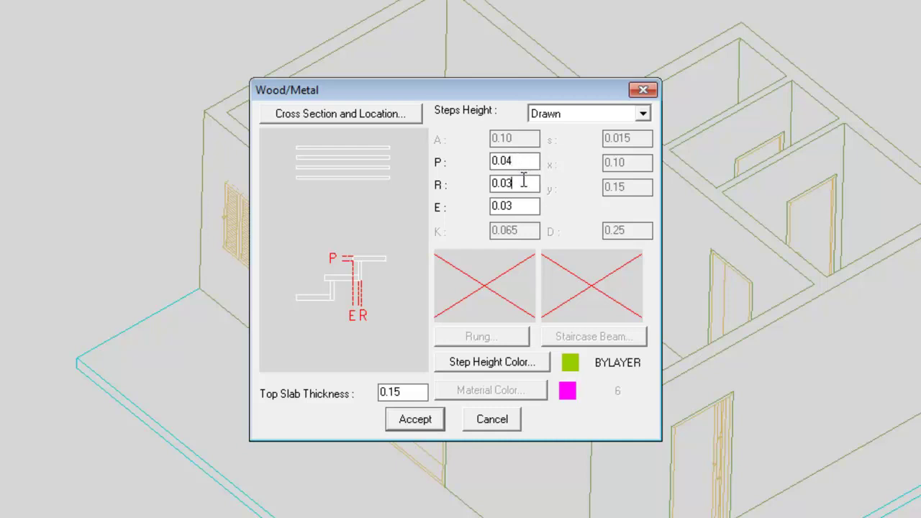
click(502, 363)
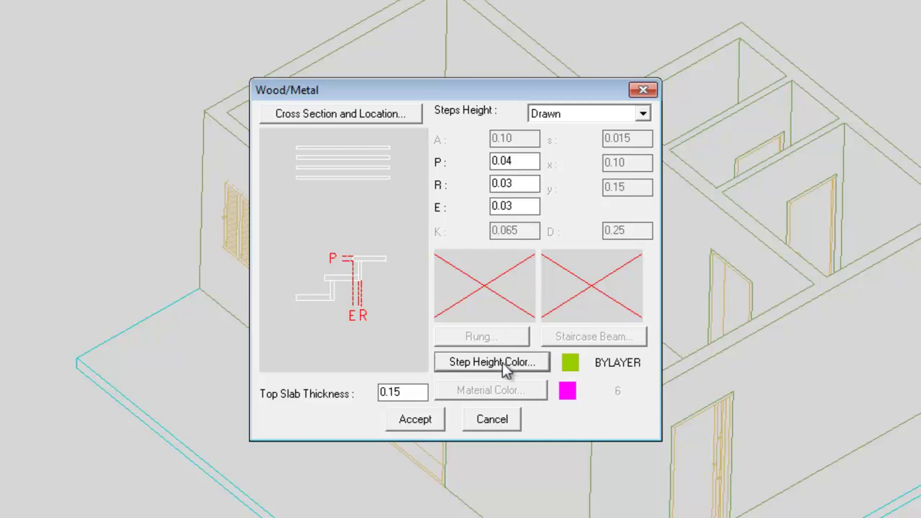
click(572, 335)
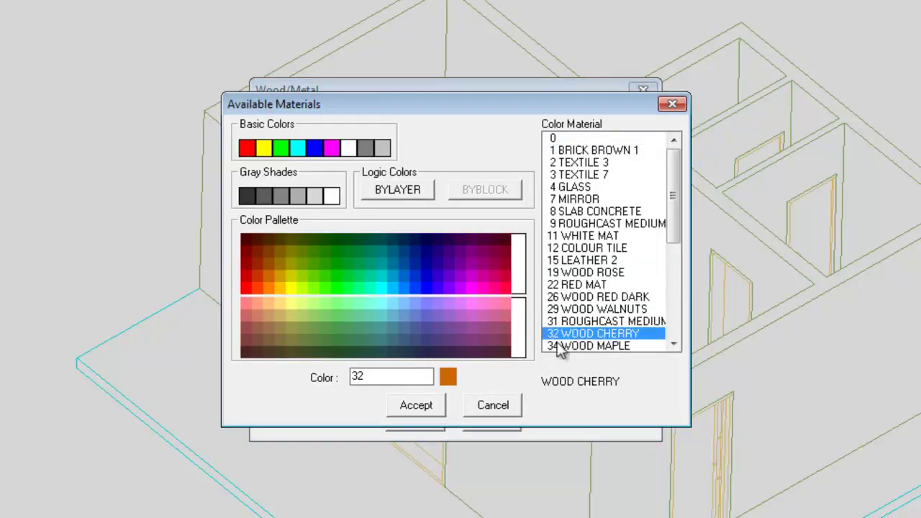
click(426, 407)
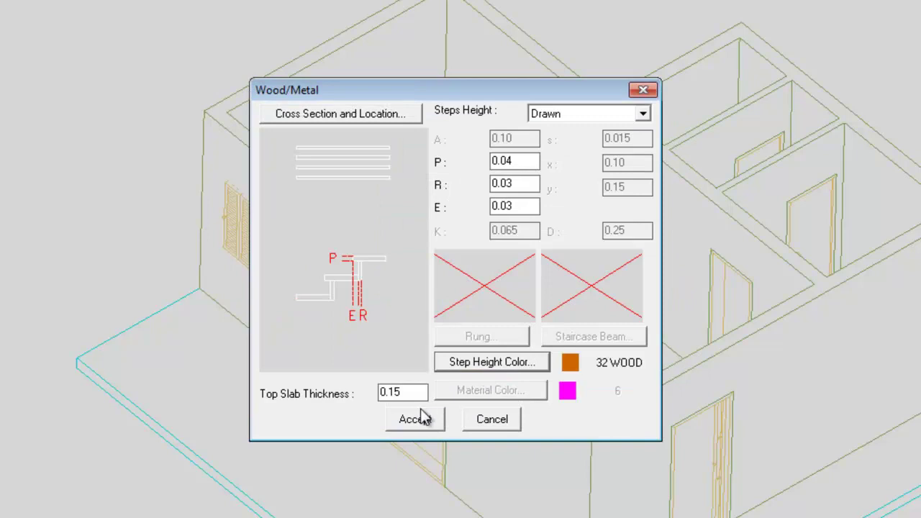
click(417, 421)
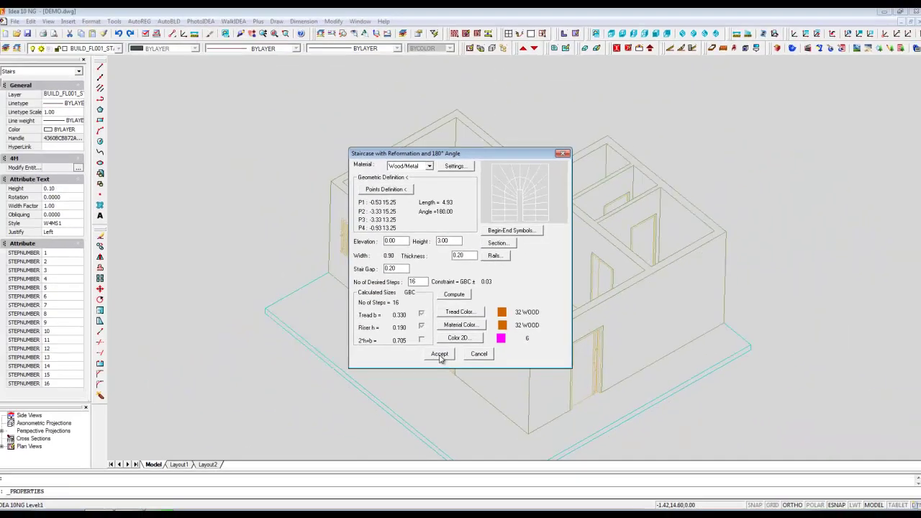
click(425, 405)
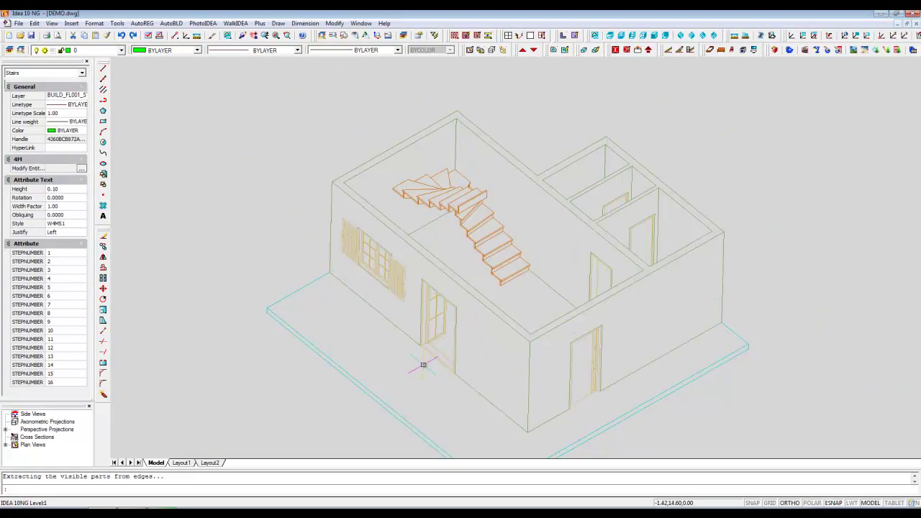
double_click(493, 274)
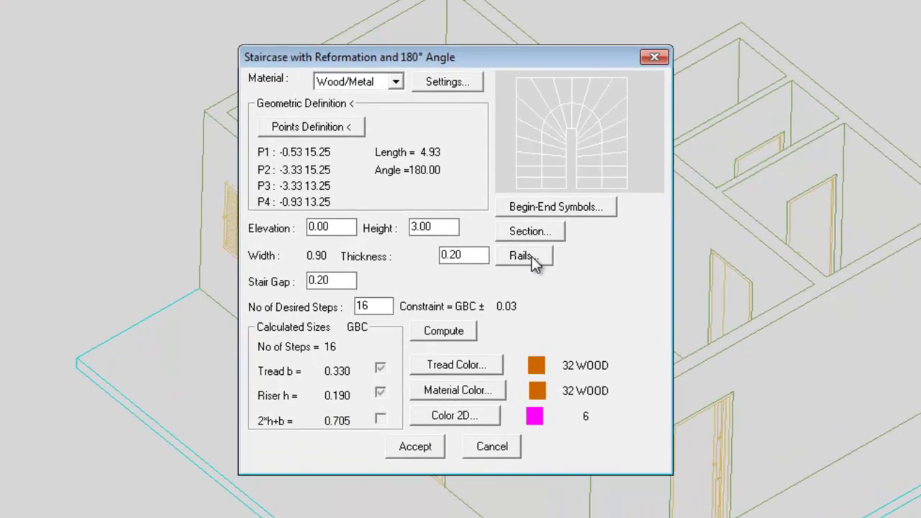
- Give the left side a rounded-square rail: handrail 0.90, two intermediate handrails at 0.20, distance 1.00
click(531, 256)
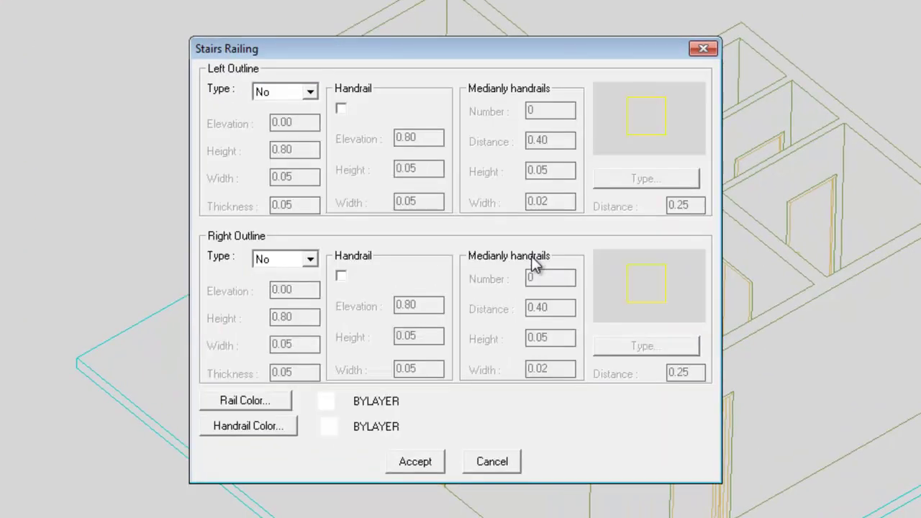
click(311, 90)
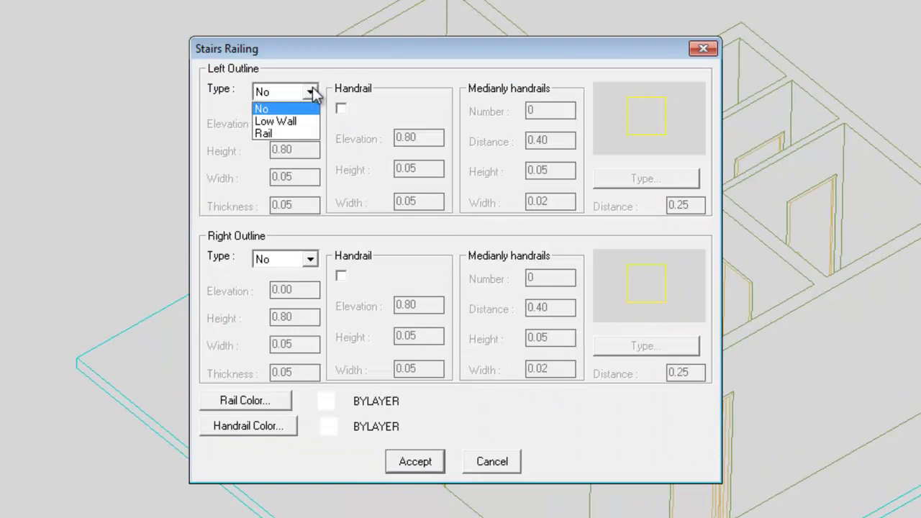
click(300, 134)
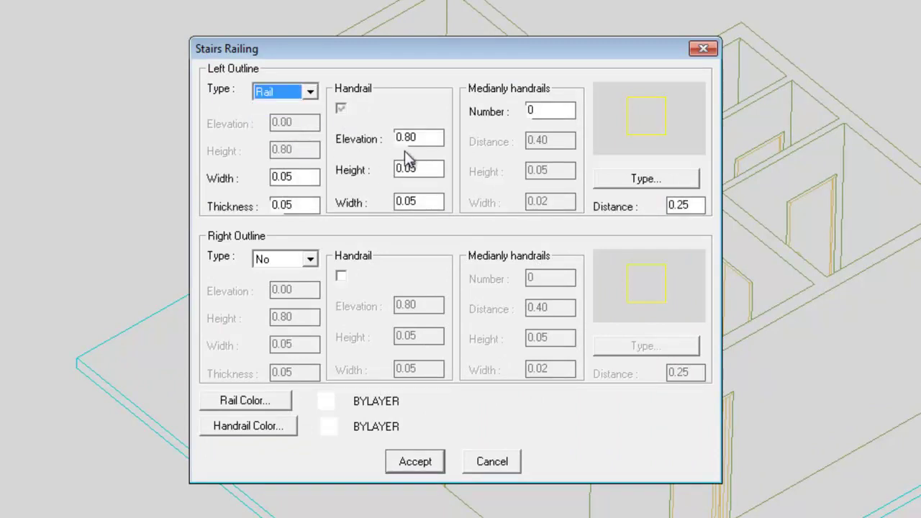
click(434, 139)
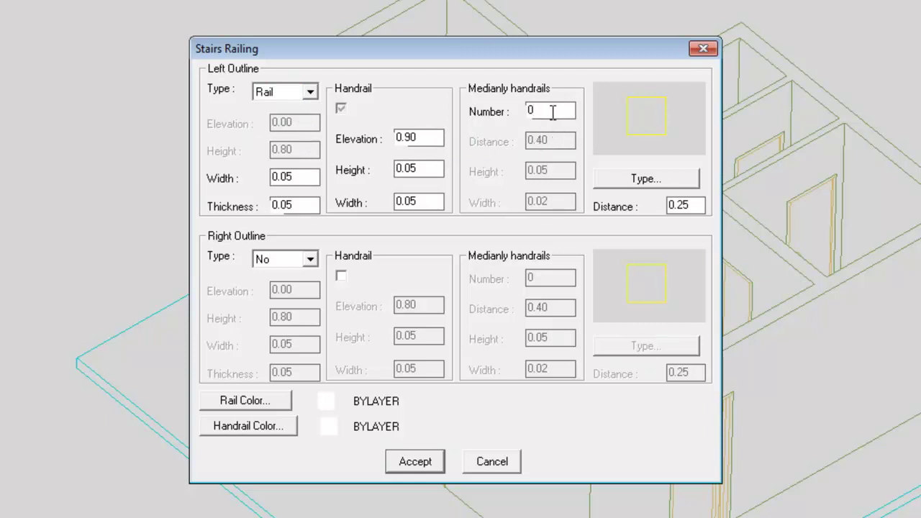
click(552, 116)
text(2)
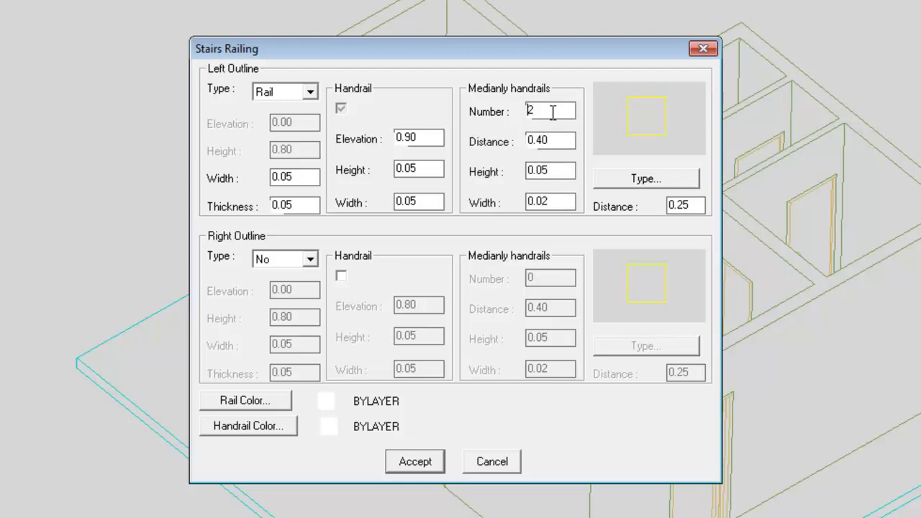
click(560, 139)
click(641, 179)
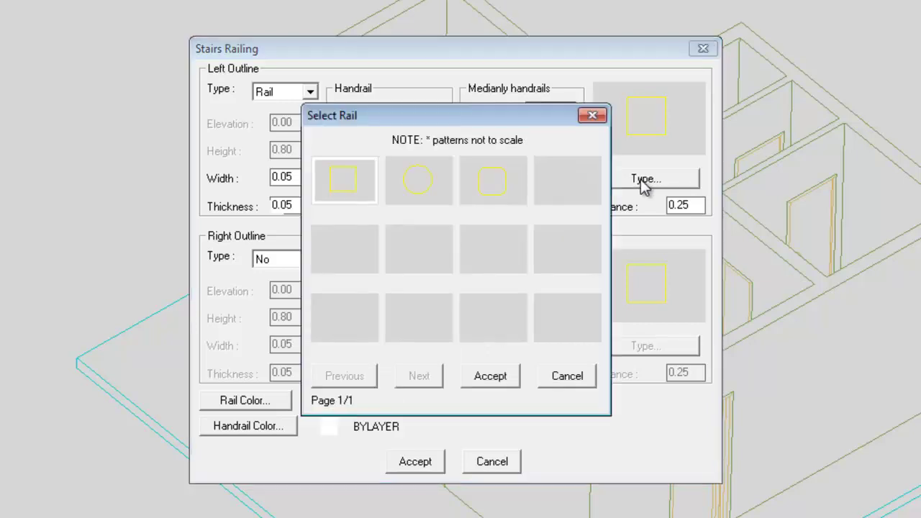
click(493, 188)
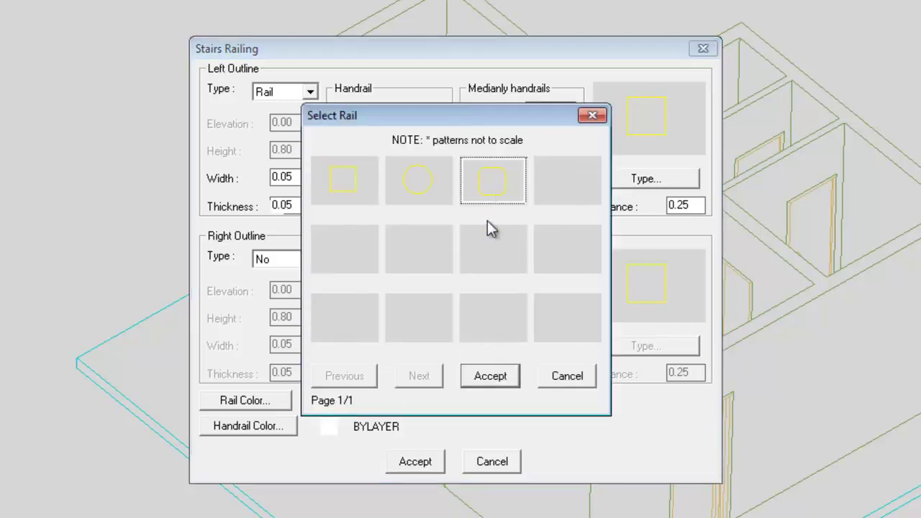
click(490, 376)
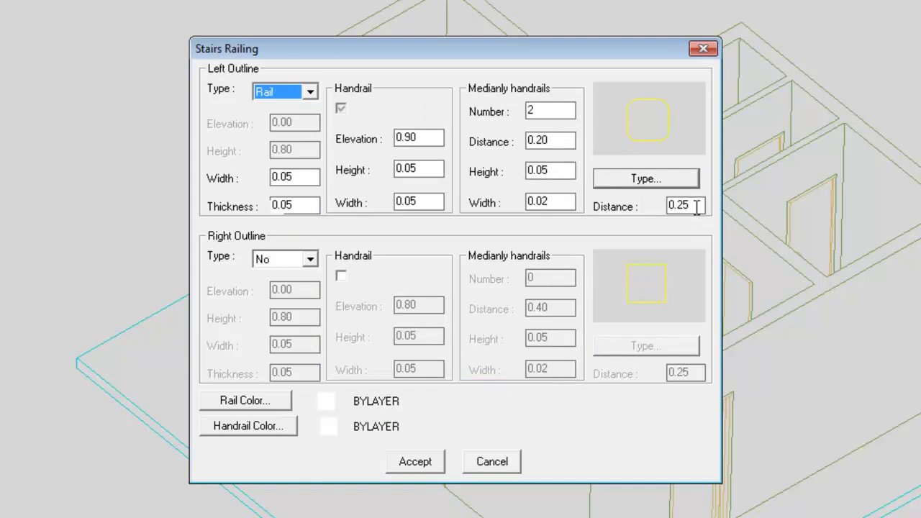
drag(696, 208, 663, 205)
text(1.)
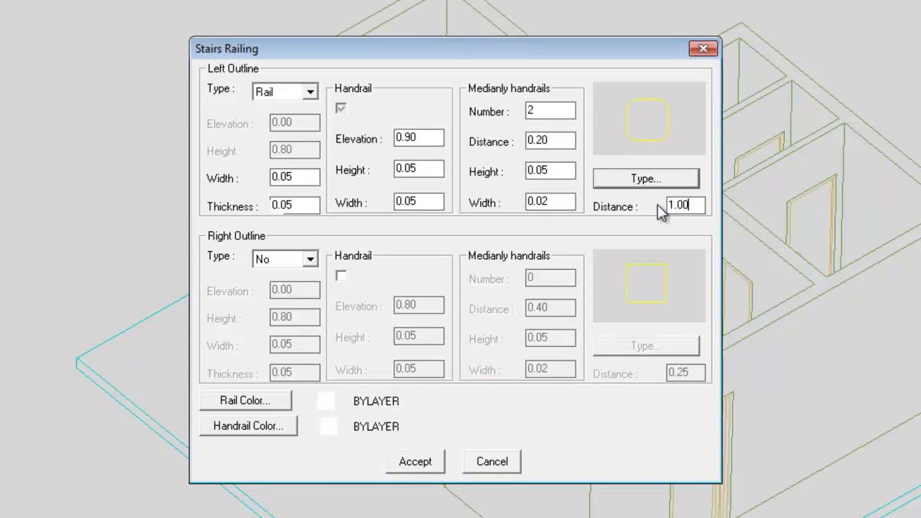
- Give the right side a rounded-square rail with 0.90 handrail elevation and 0.50 distance
click(309, 259)
click(306, 301)
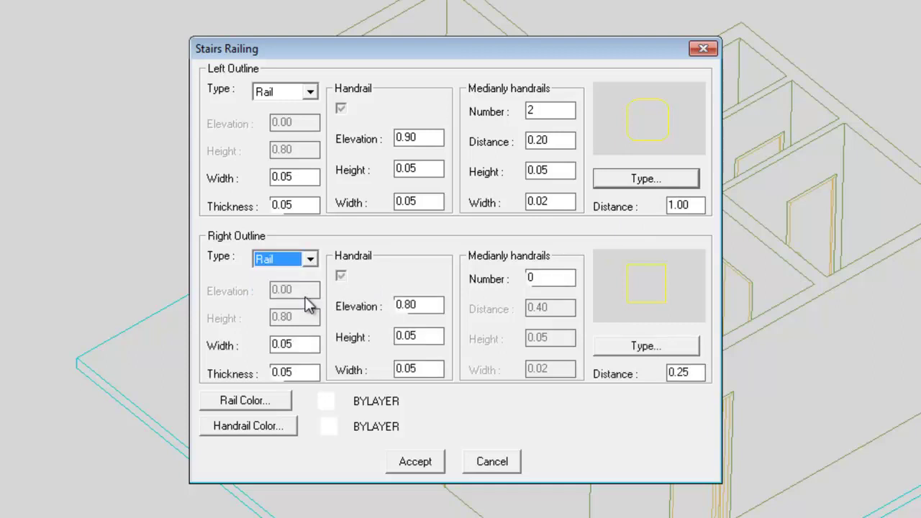
click(430, 301)
key(BackSpace)
key(BackSpace)
text(90)
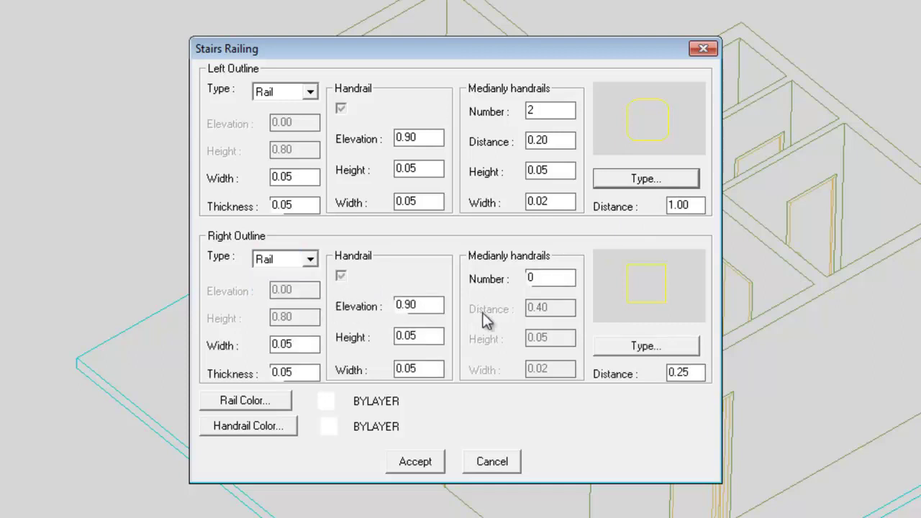
click(627, 347)
click(504, 195)
click(488, 378)
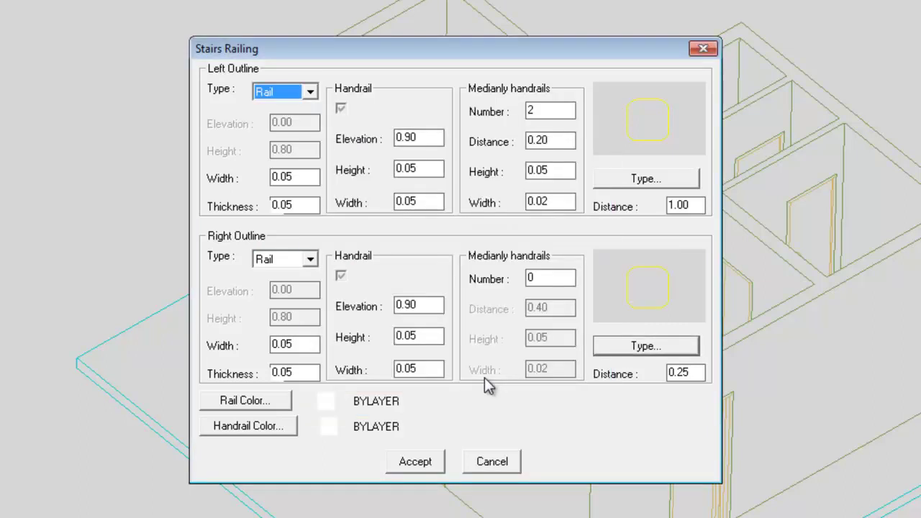
click(701, 373)
text(0.5)
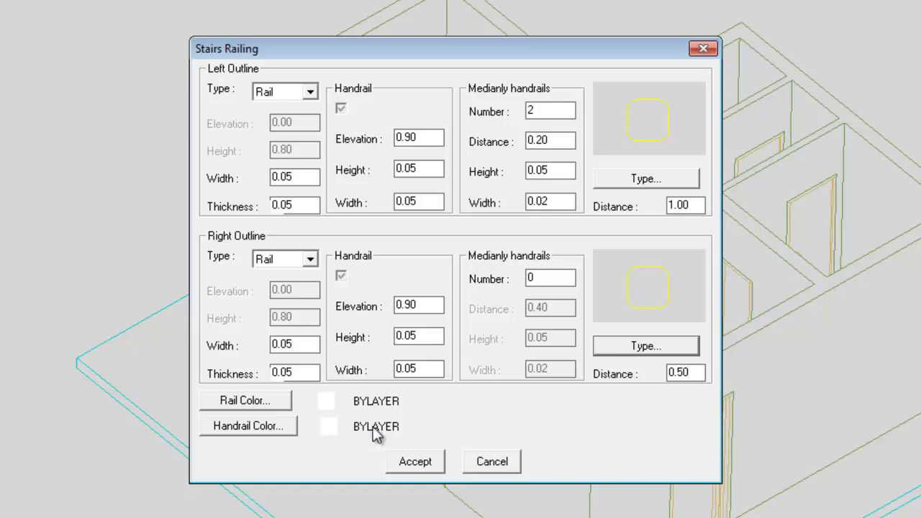
- Colour rails and handrails 34 WOOD MAPLE and apply the railings to the staircase
click(266, 403)
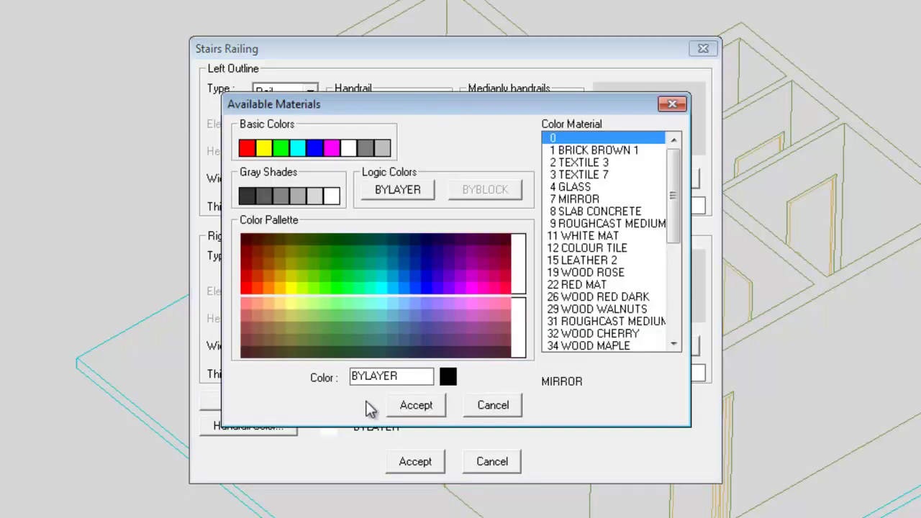
click(565, 346)
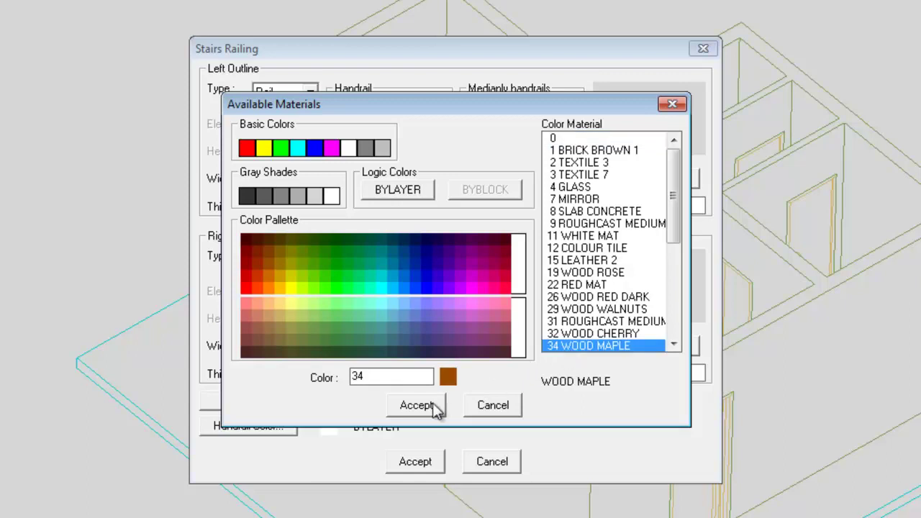
click(423, 405)
click(288, 428)
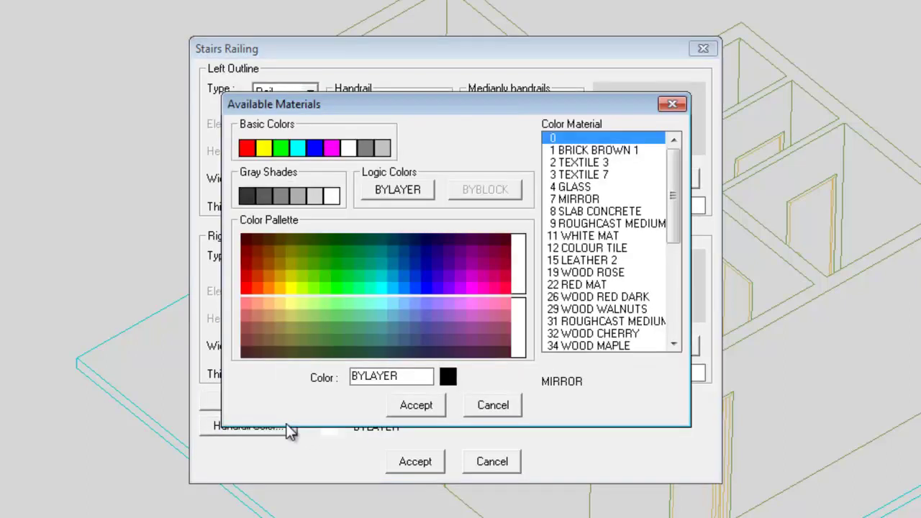
click(576, 347)
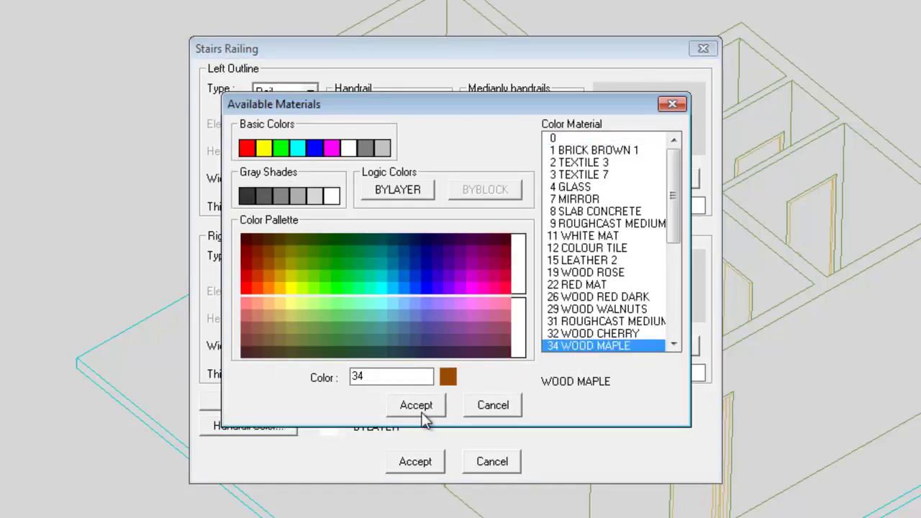
click(419, 407)
click(415, 460)
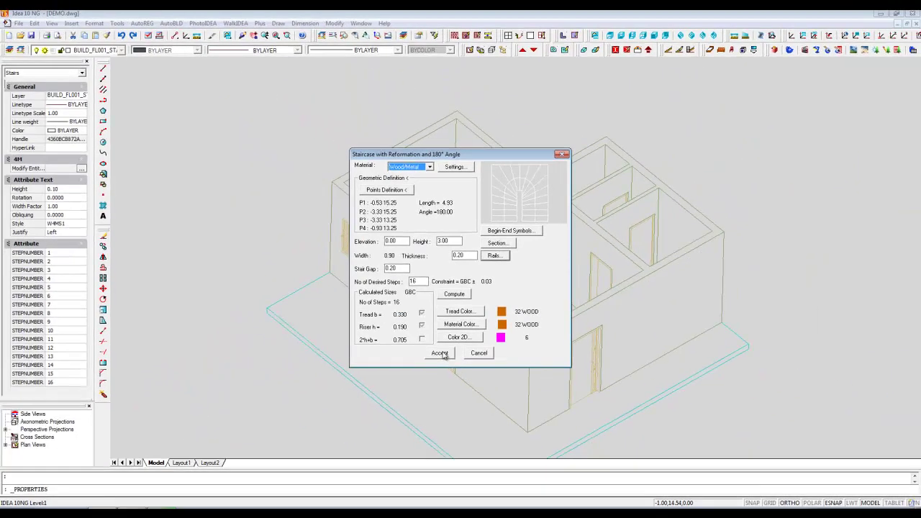
click(423, 446)
- Run HIDE, then display the house shaded with the finished wooden staircase
key(Return)
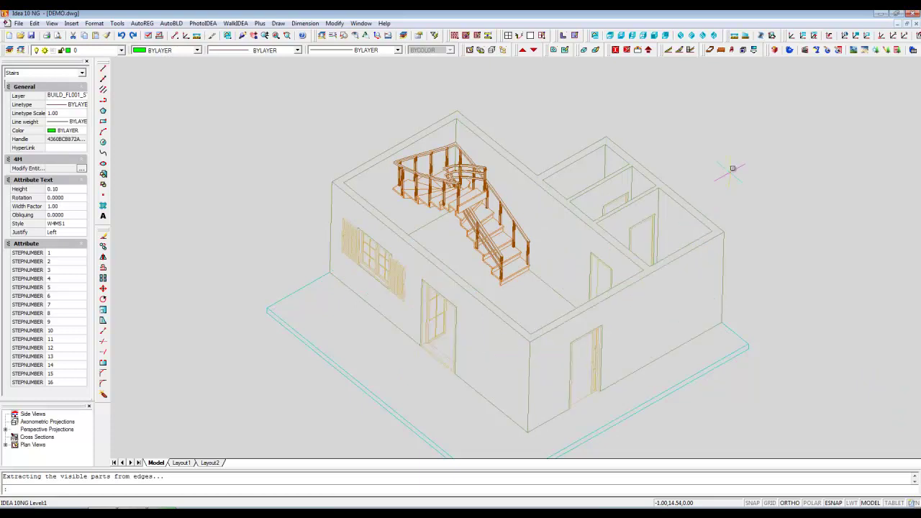
click(789, 51)
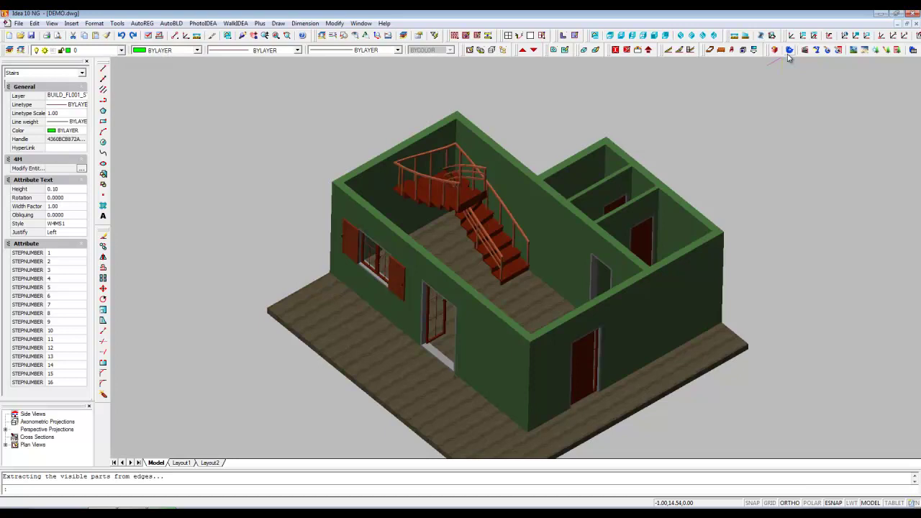